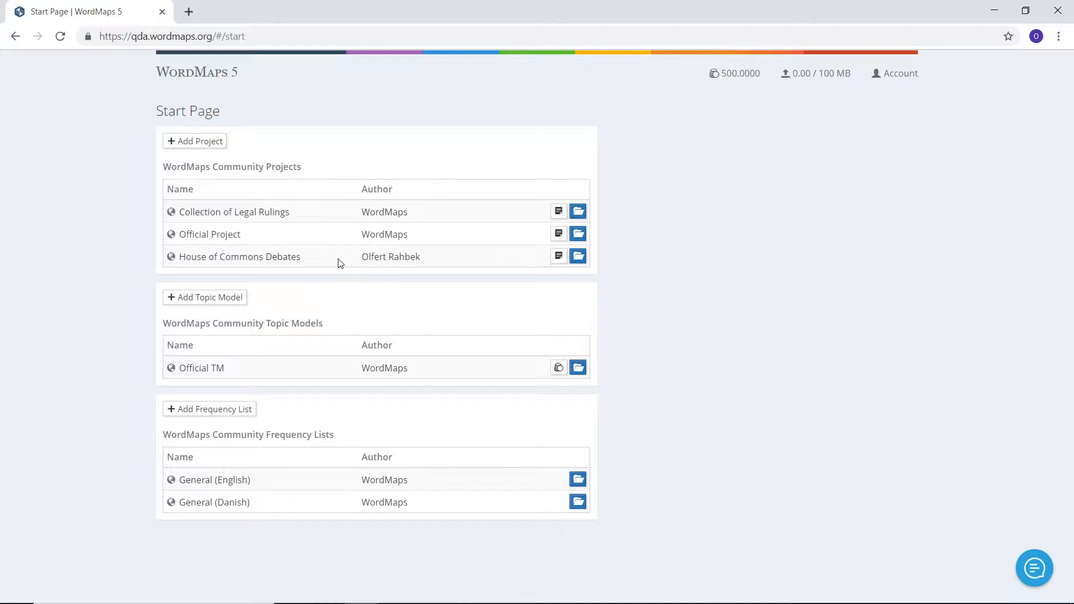
Step: Open the House of Commons Debates project and check the dates of the first and last texts in its House of Commons folder
click(578, 256)
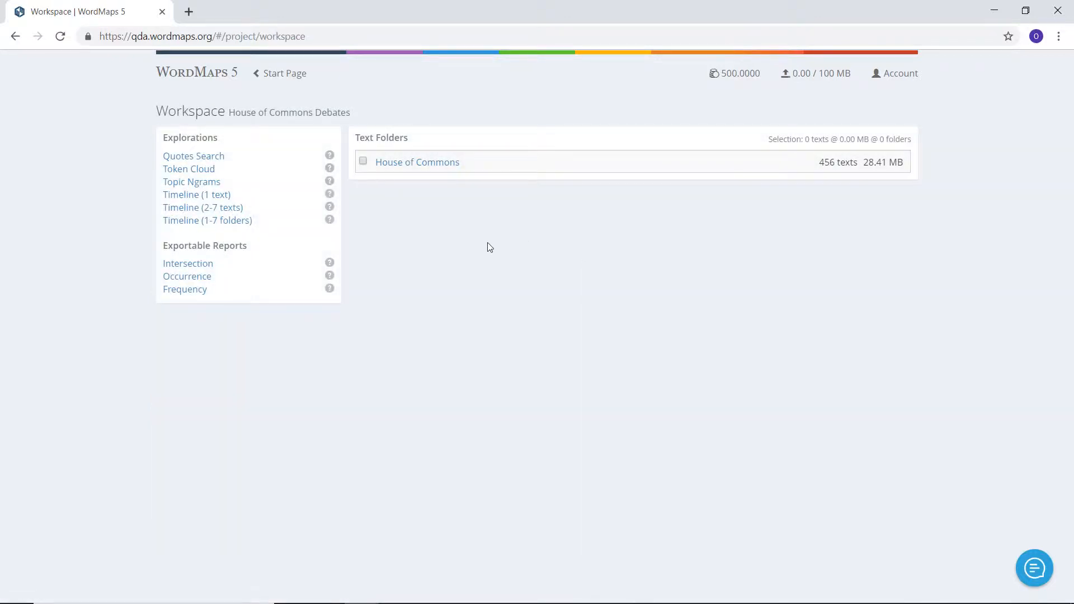
click(399, 165)
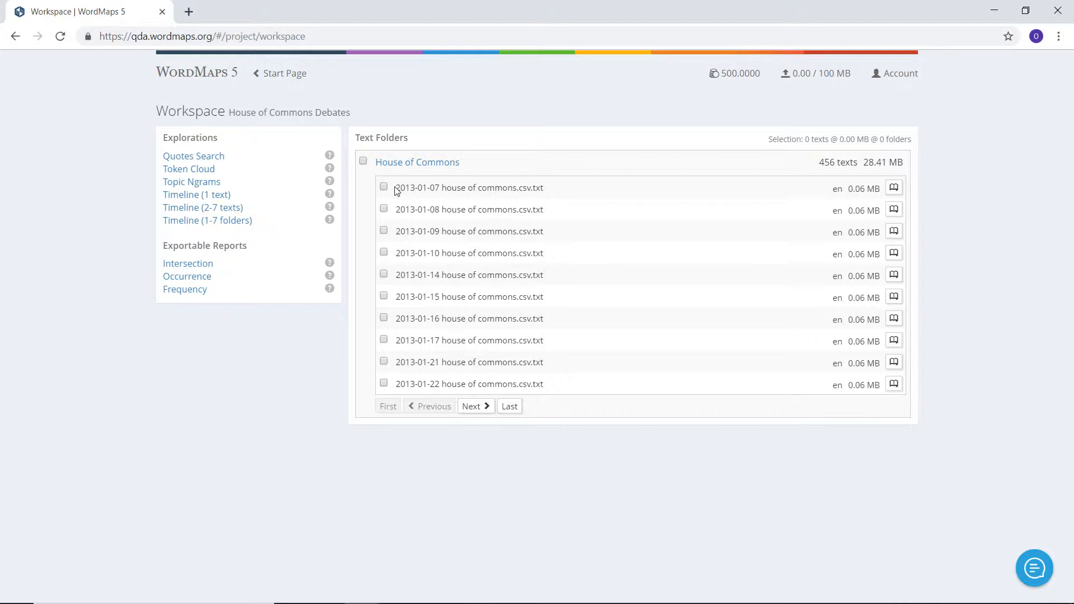
drag(396, 191, 444, 188)
click(509, 407)
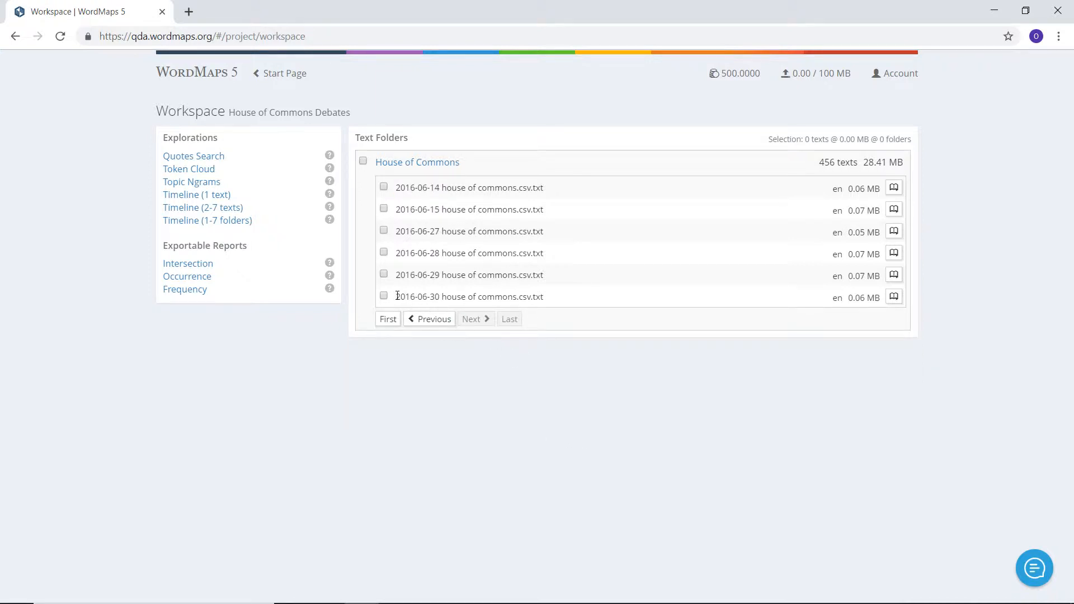
drag(397, 296, 444, 295)
Step: Start an Intersection report on the whole House of Commons folder, with "eu" as the first main subject
click(363, 162)
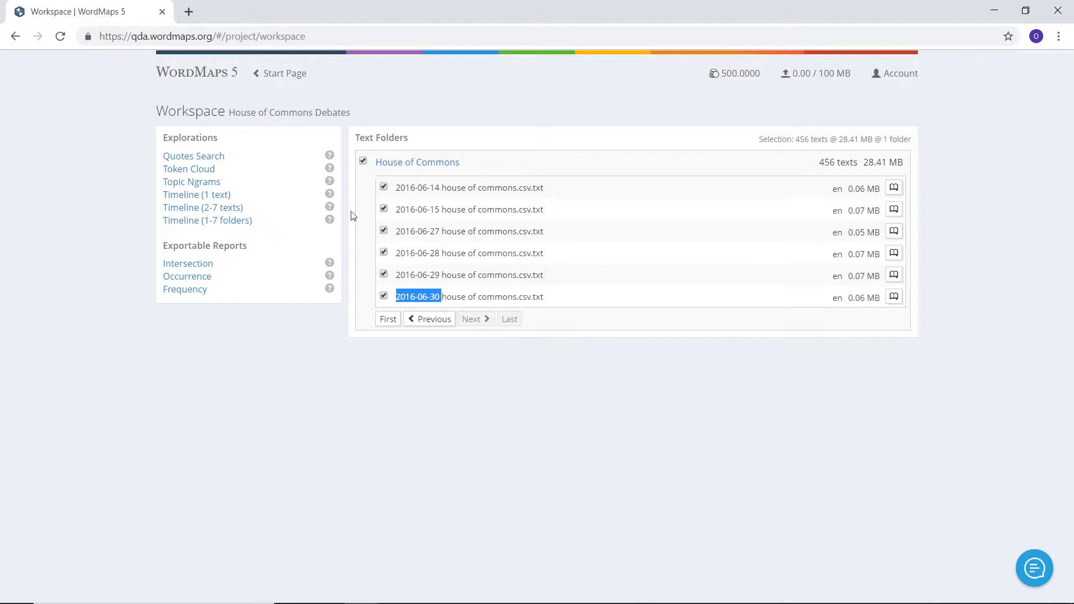
click(190, 265)
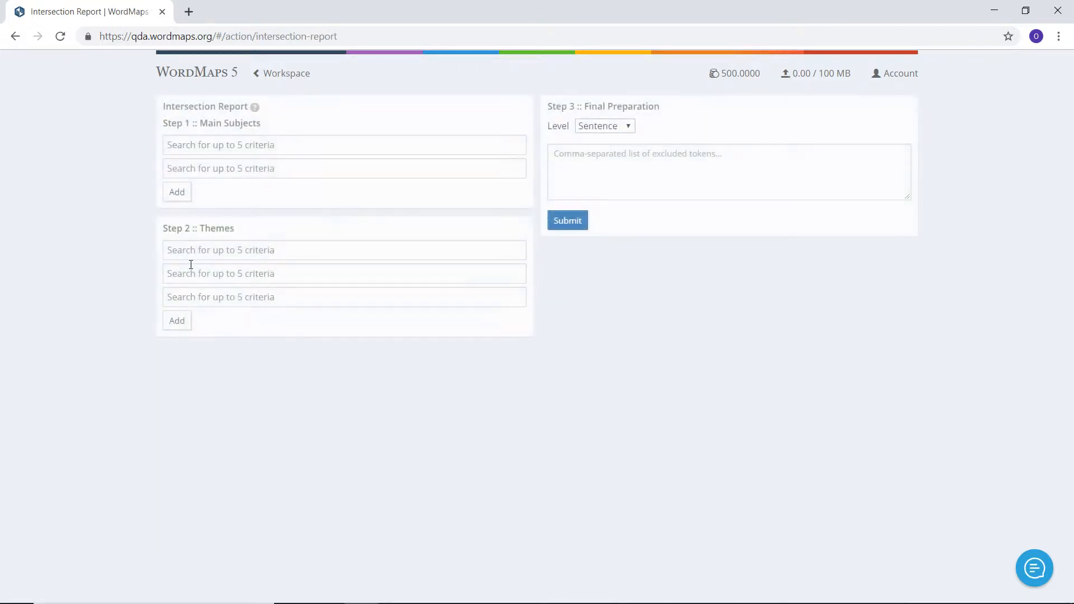
click(240, 145)
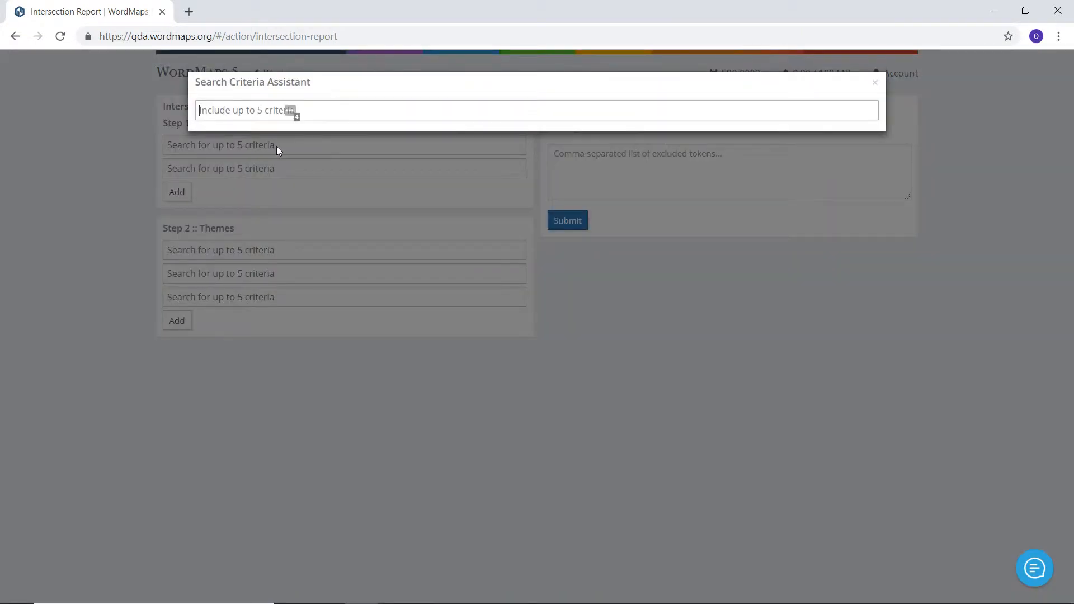
text(ed)
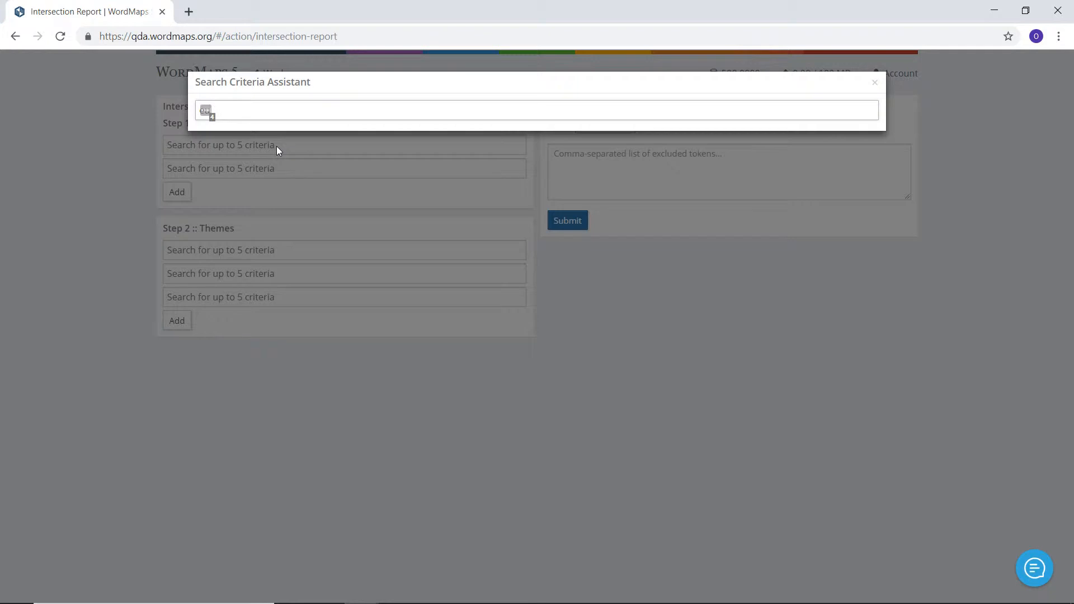
key(Return)
key(Escape)
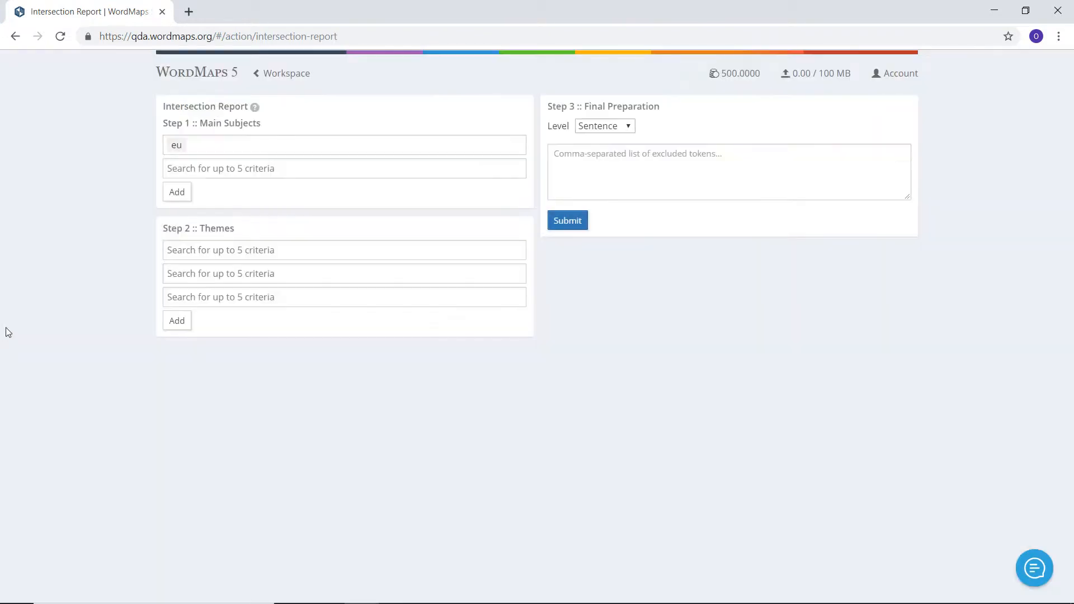
Step: Search the criteria for "common market" and add the match "market: common market @" as the second main subject
click(224, 165)
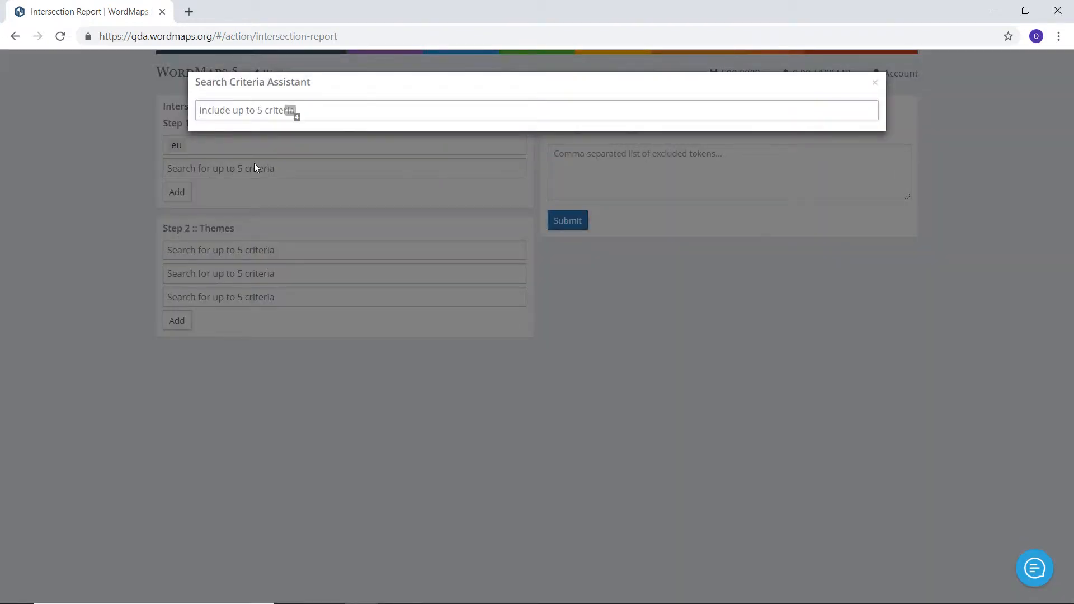
text(common market)
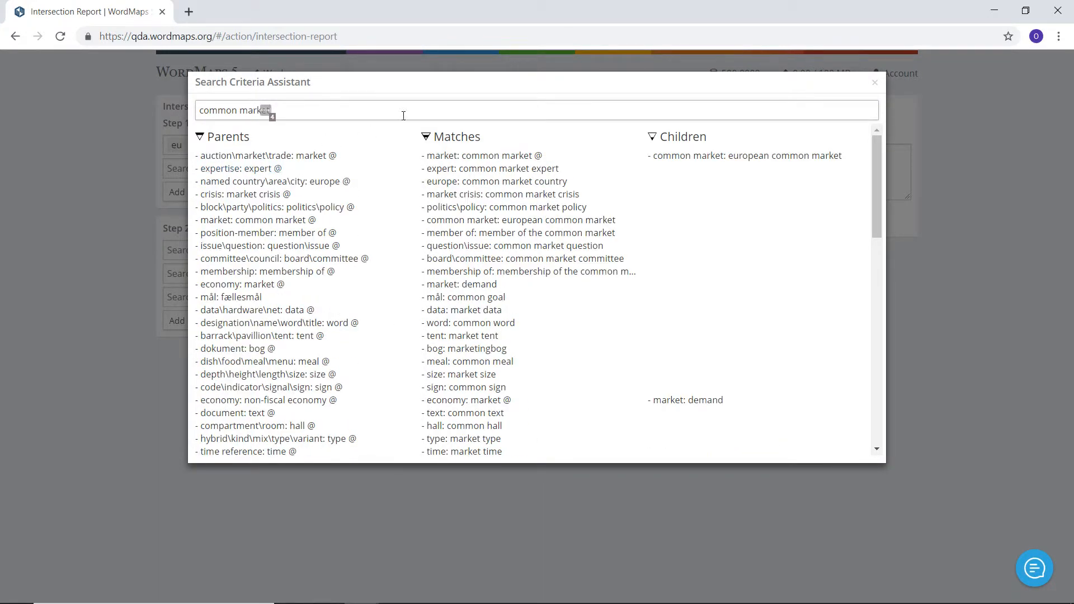
click(484, 158)
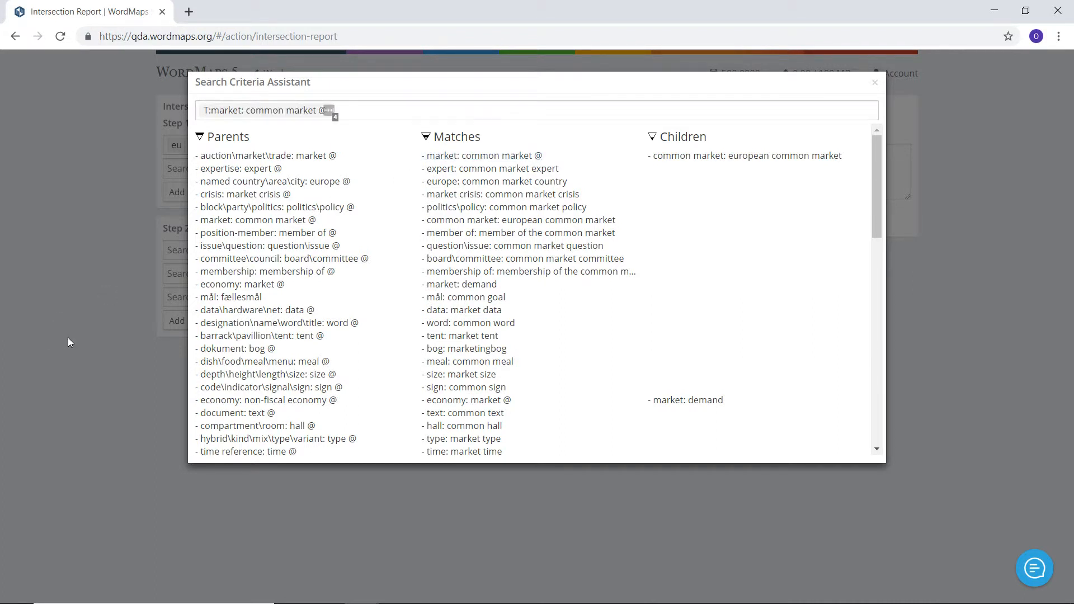
click(75, 331)
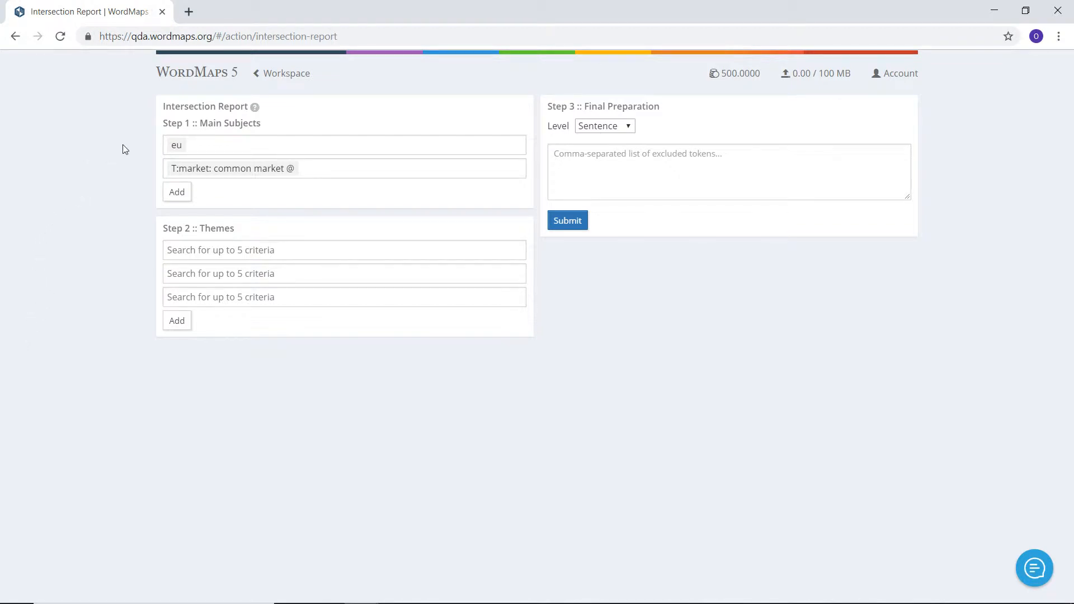
click(312, 167)
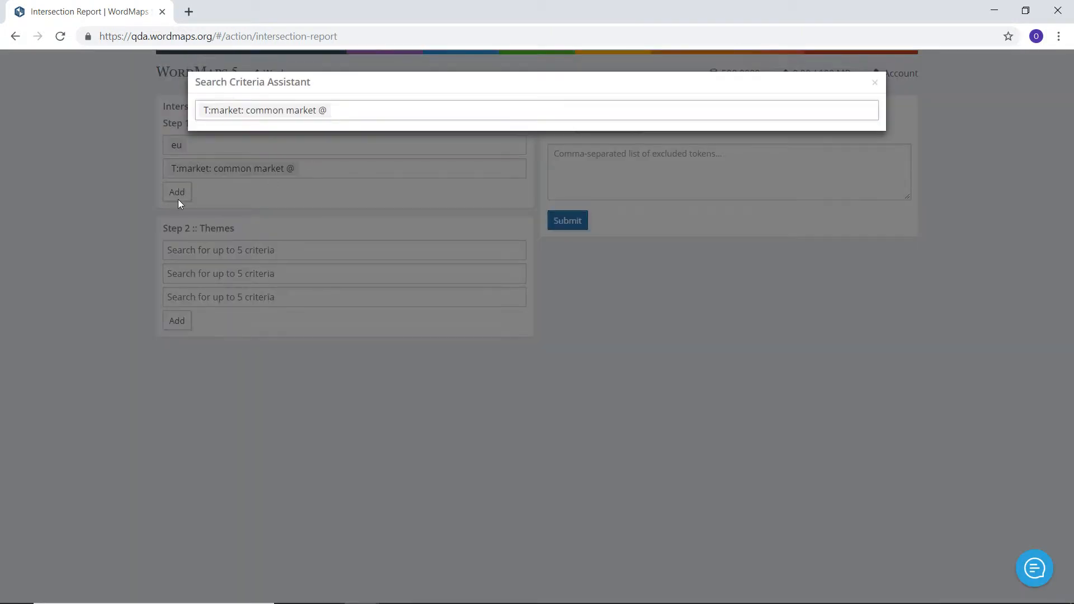
click(90, 253)
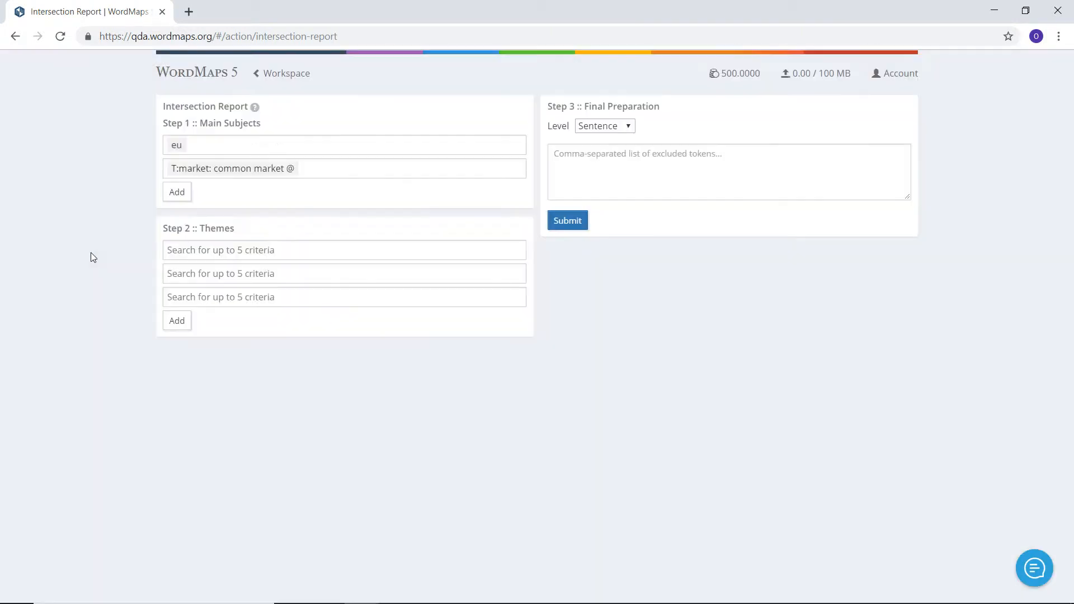
Step: Add "immigration" as the first theme of the intersection report
click(235, 253)
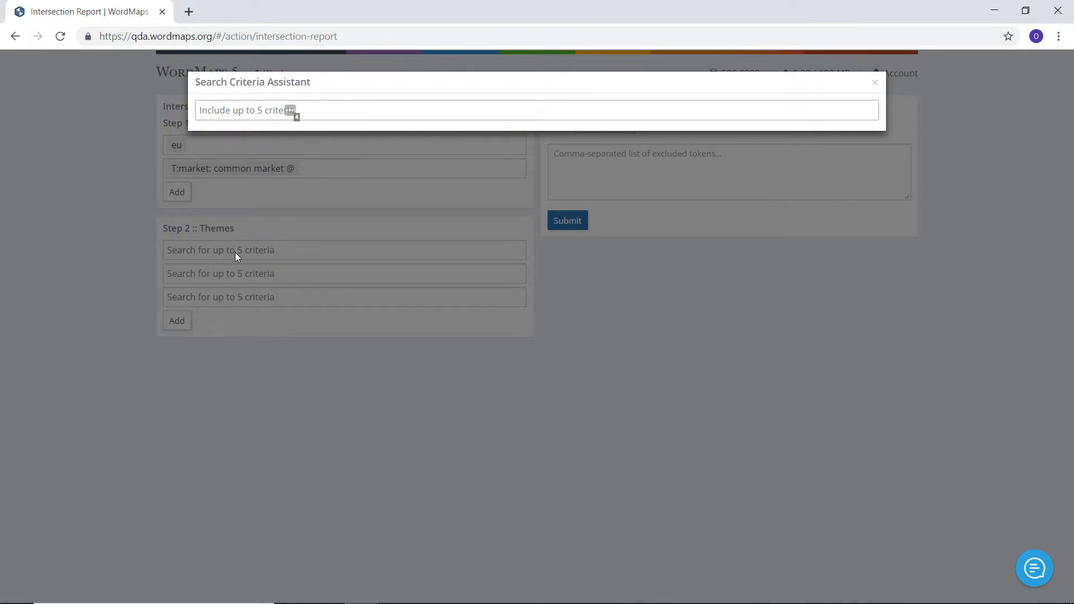
text(mimm)
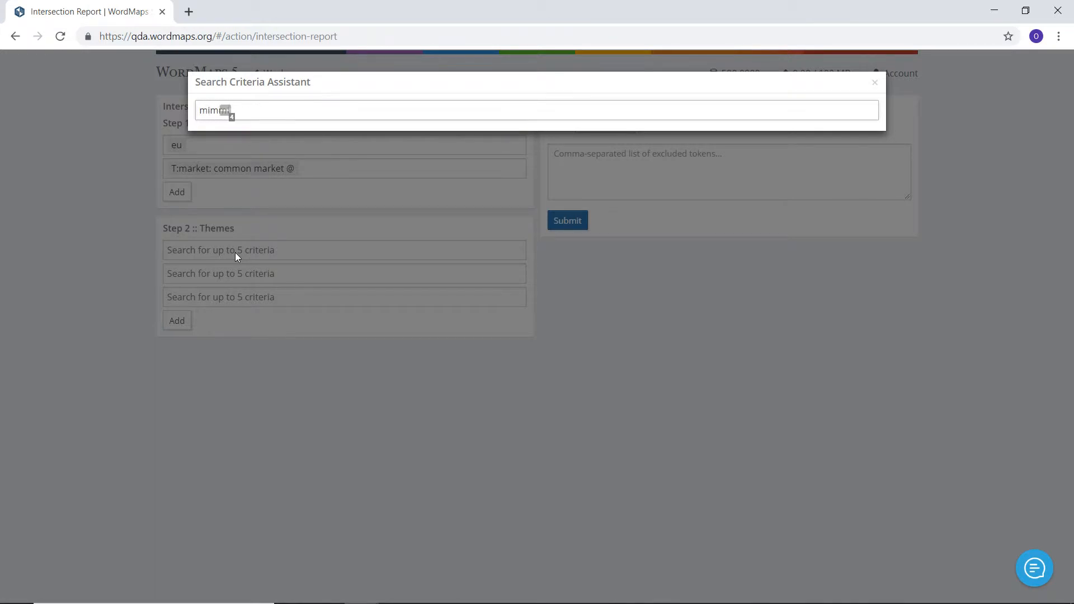
key(BackSpace)
key(BackSpace)
key(BackSpace)
key(BackSpace)
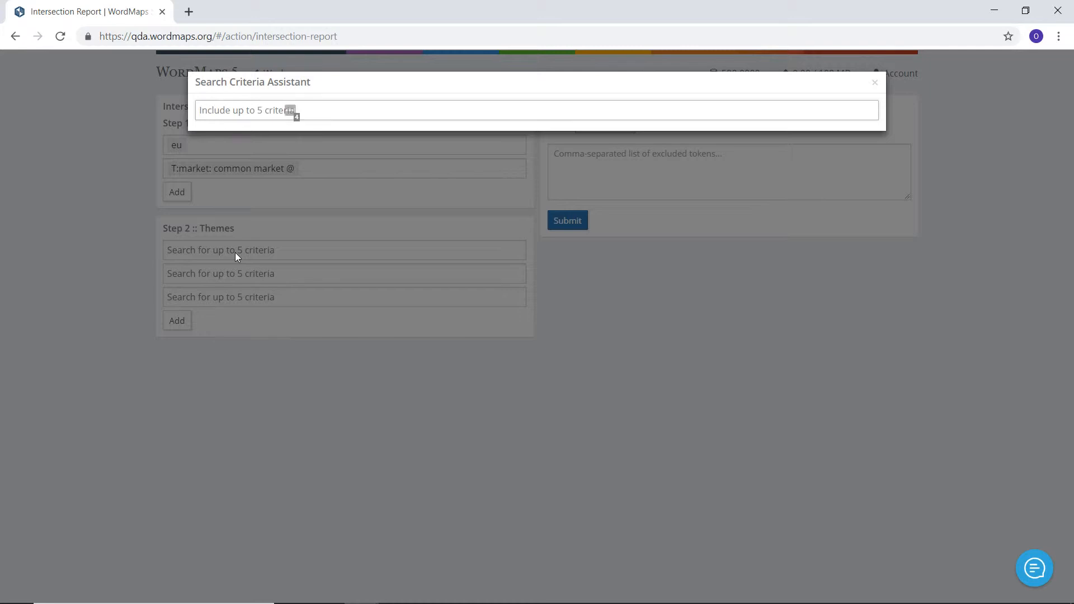
text(immigration)
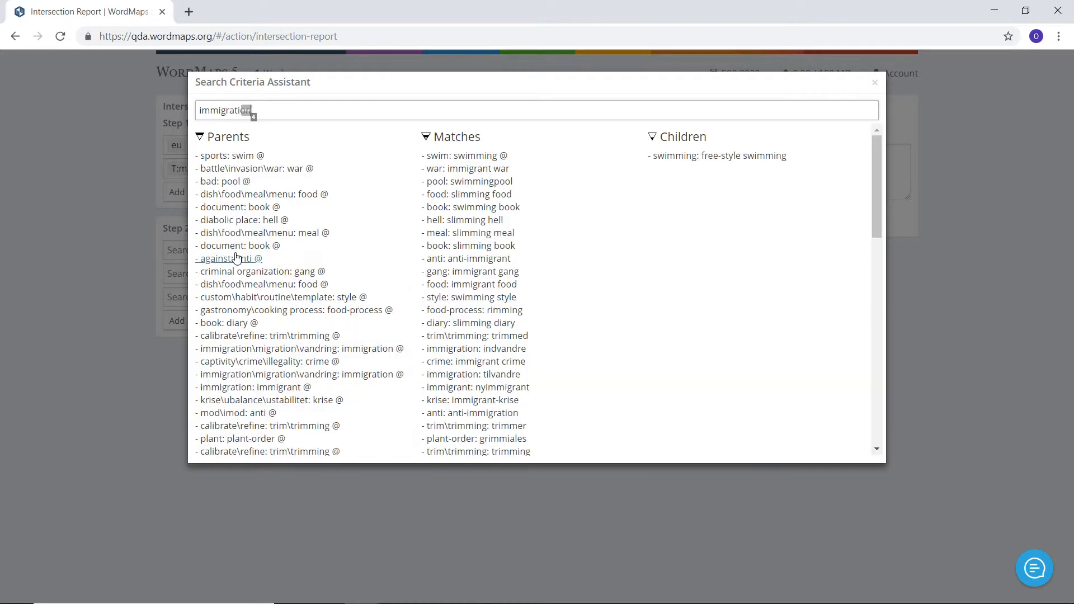
click(81, 421)
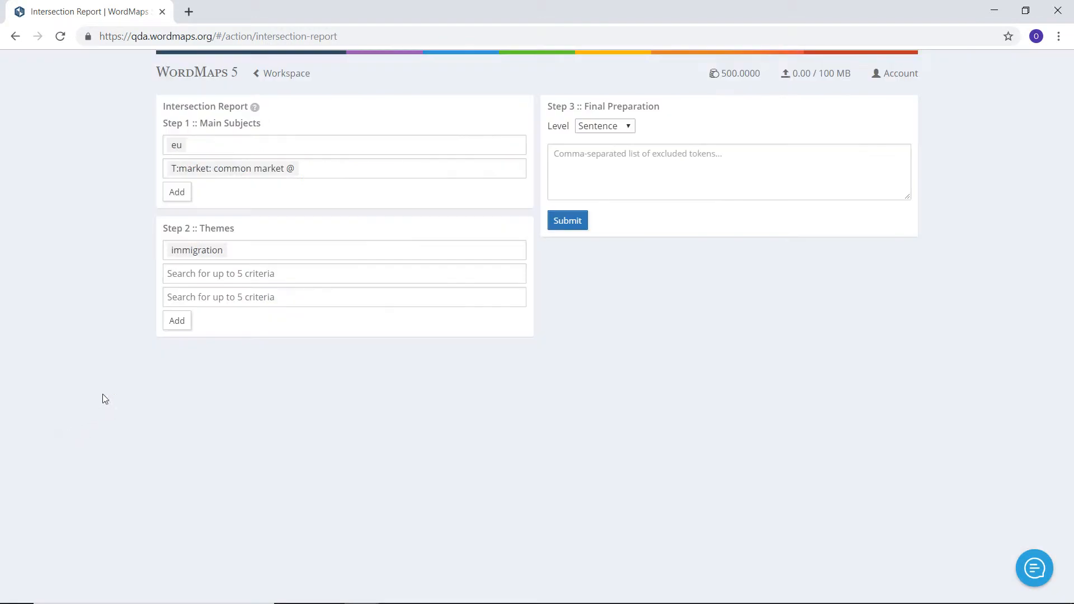
click(226, 274)
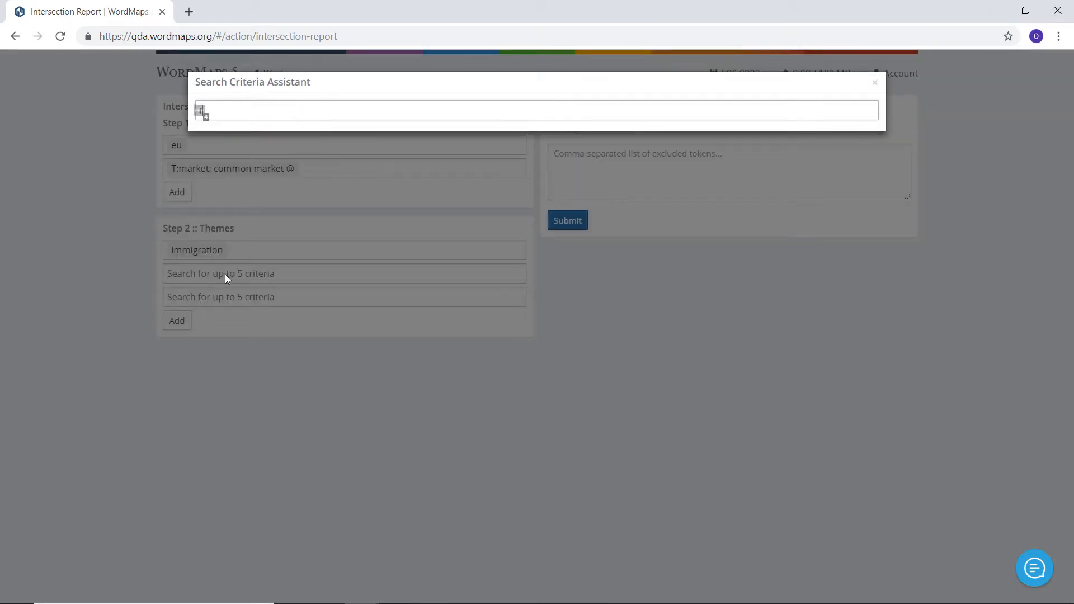
text(refugees)
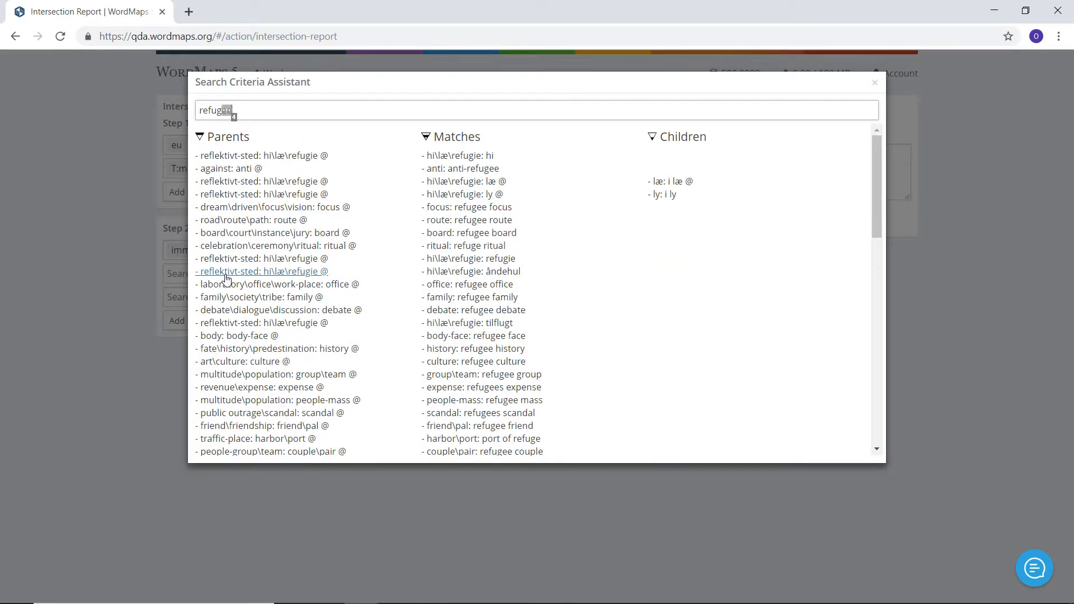
click(77, 391)
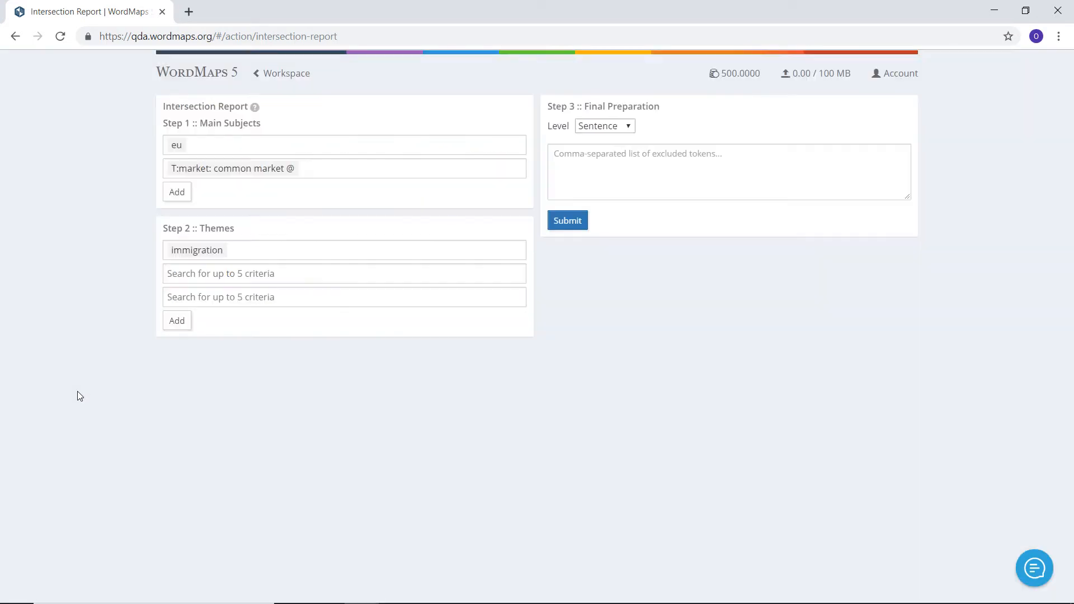
Step: Add "refugee" as the second theme of the intersection report
click(236, 273)
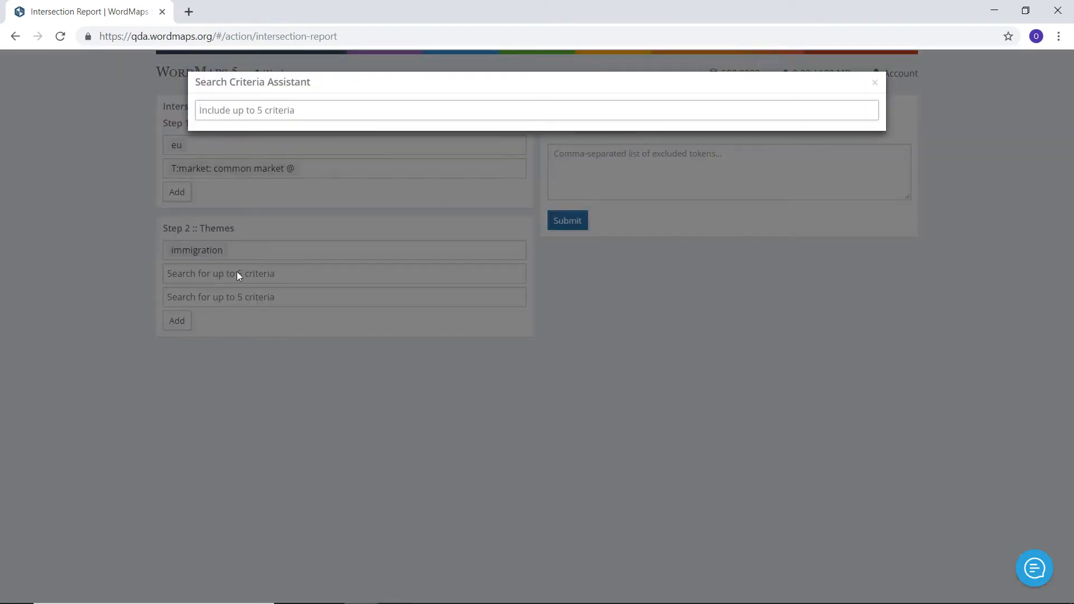
text(refugee)
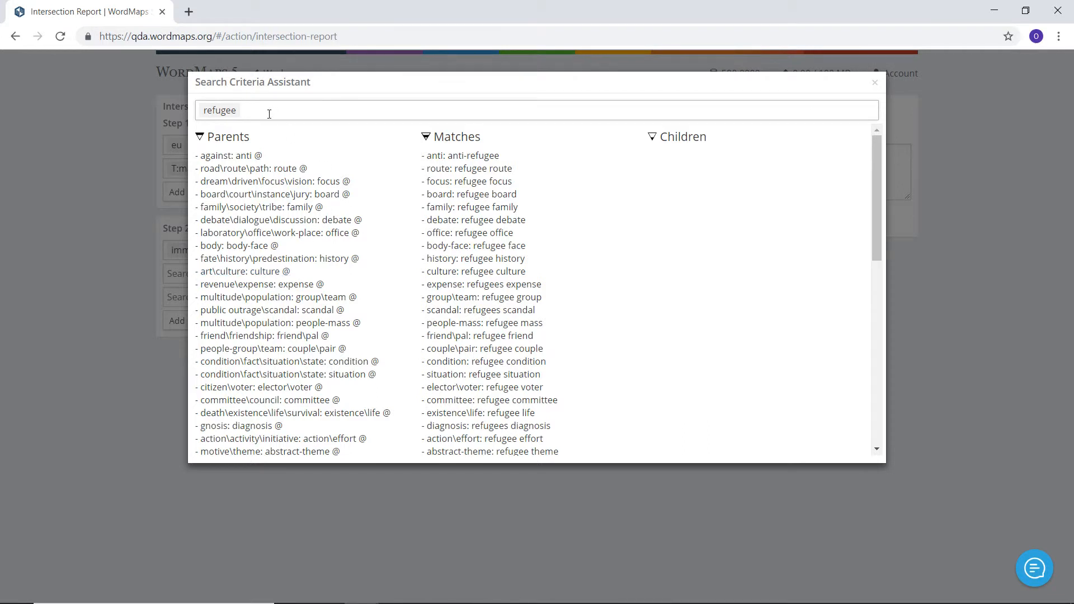
click(68, 235)
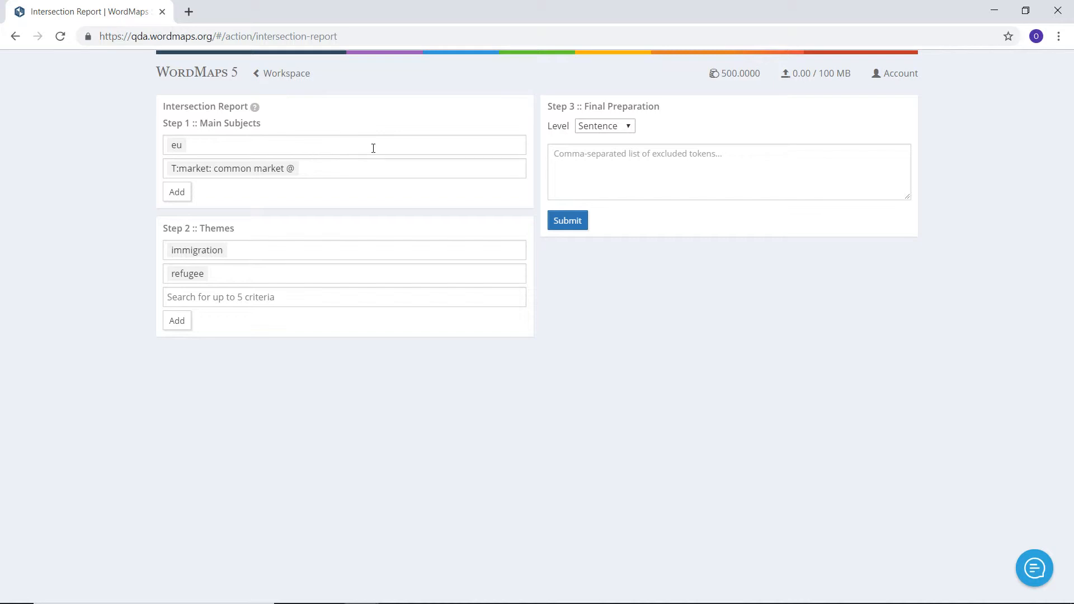
Step: Set the report's level to Paragraph and submit it
click(631, 128)
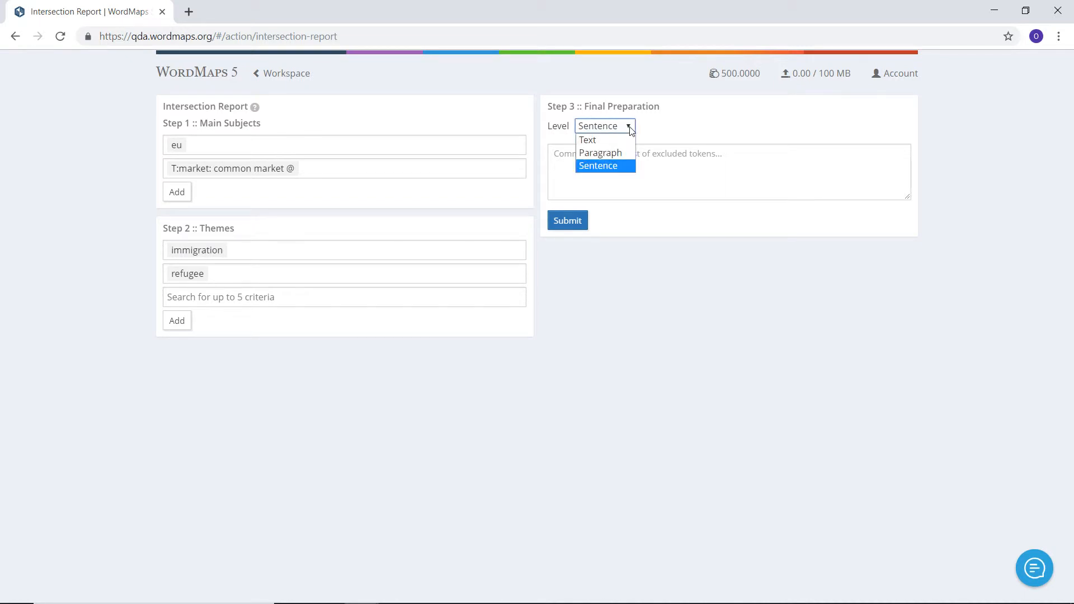
click(620, 156)
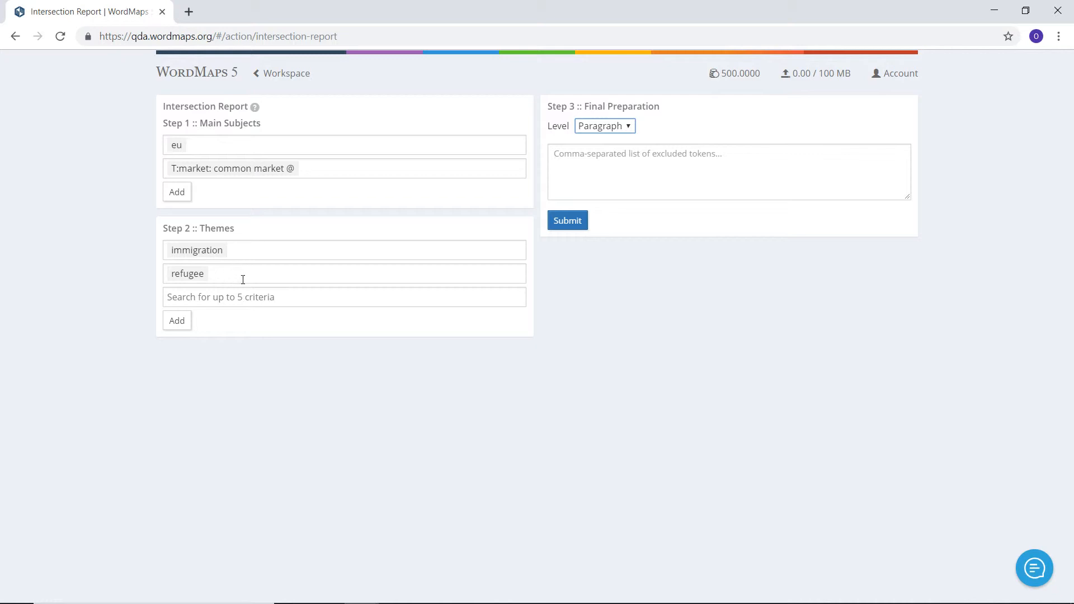
click(570, 224)
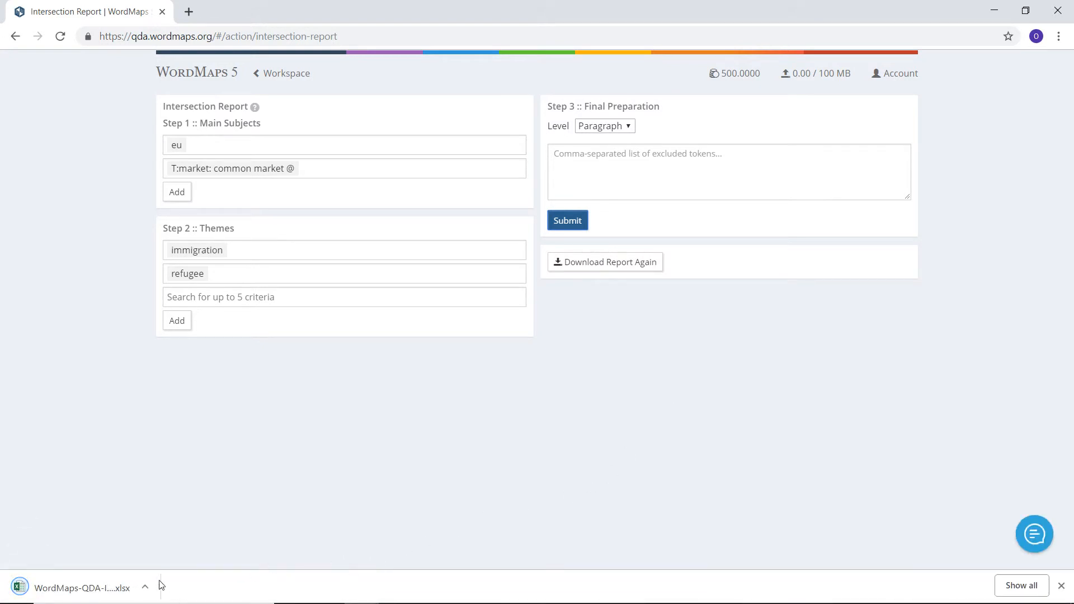
Step: Open the downloaded intersection report in Excel with editing enabled and show its Results sheet
click(93, 590)
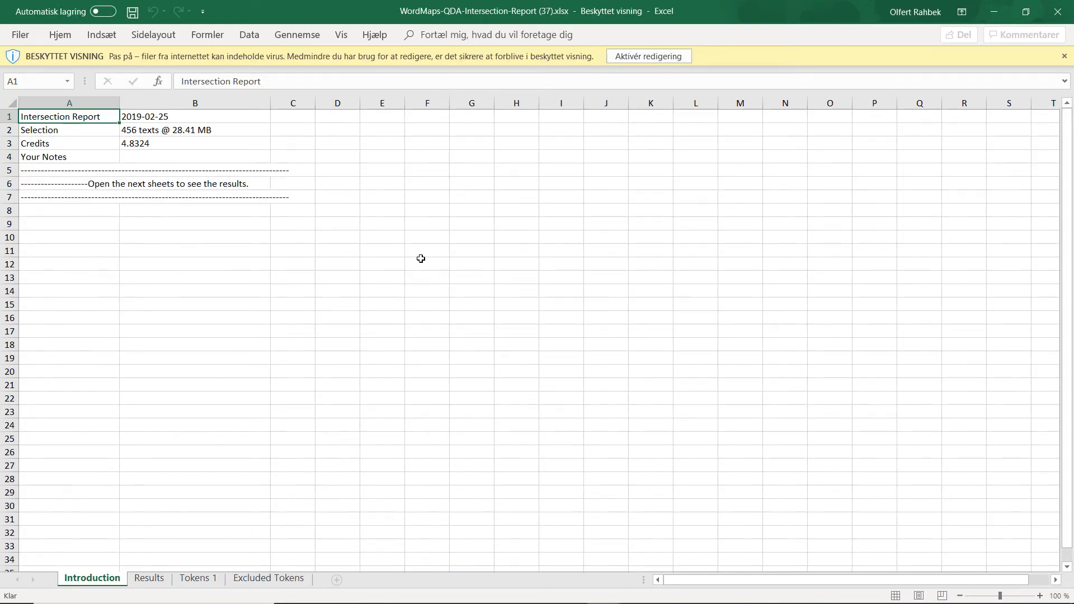
click(641, 55)
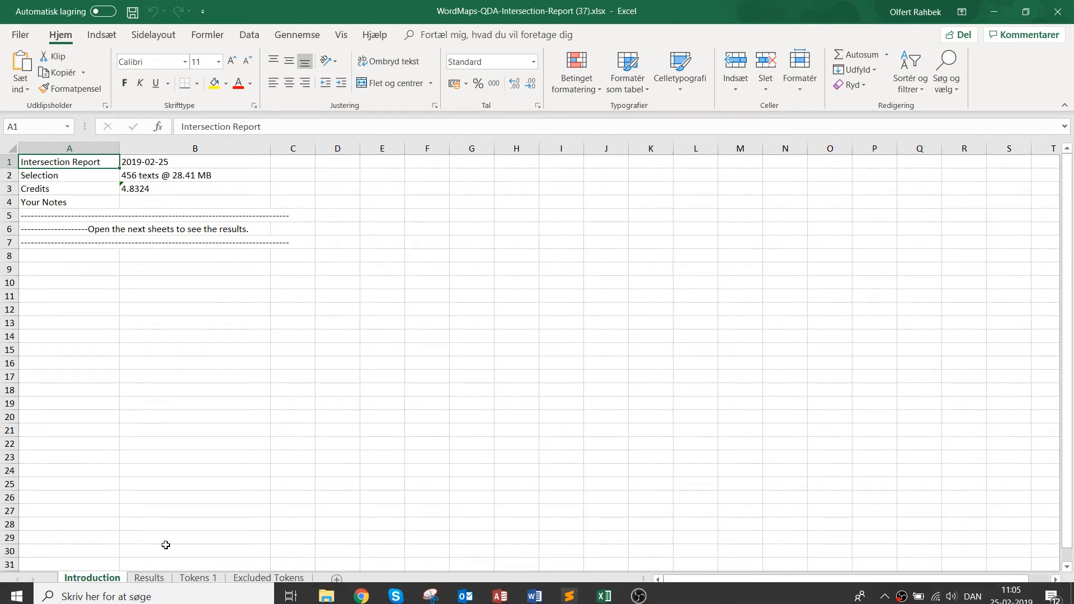
click(145, 578)
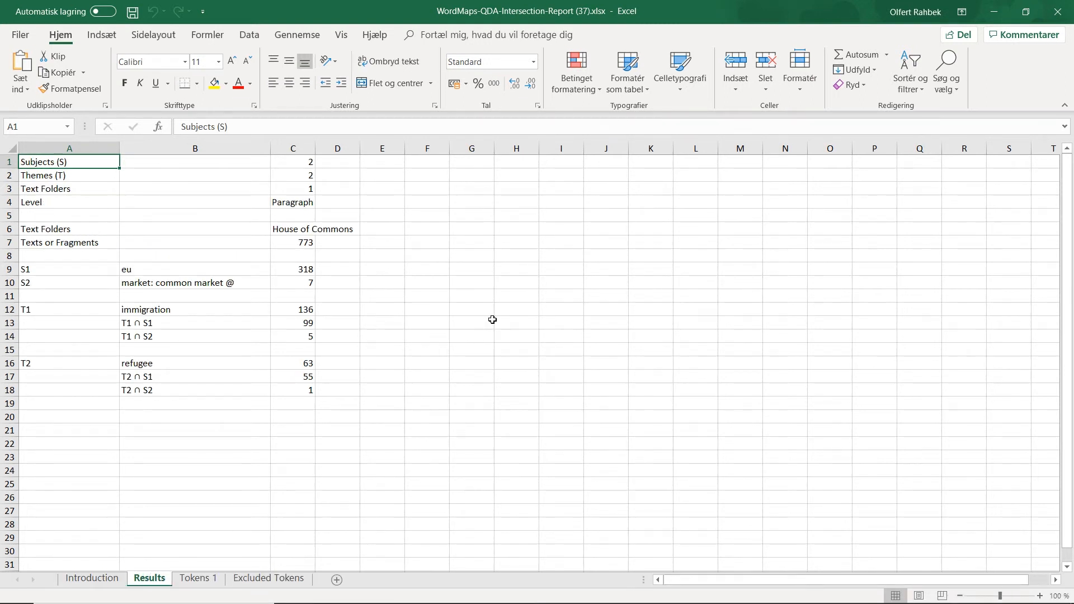
Step: Examine the counts for total fragments, both main subjects, and the intersections of immigration and refugee with eu
click(296, 246)
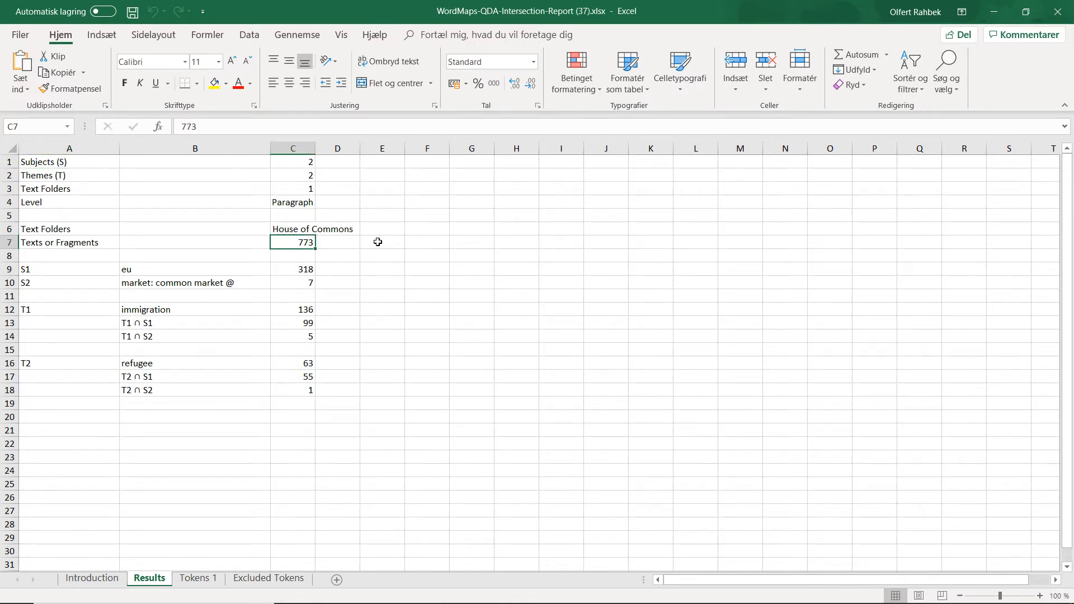
click(305, 269)
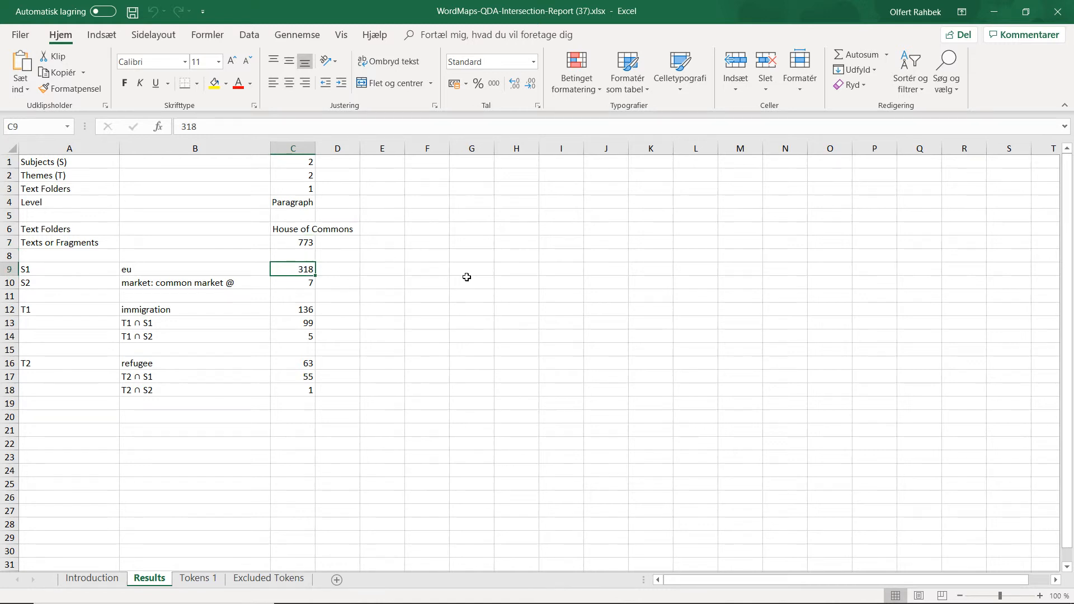
click(283, 282)
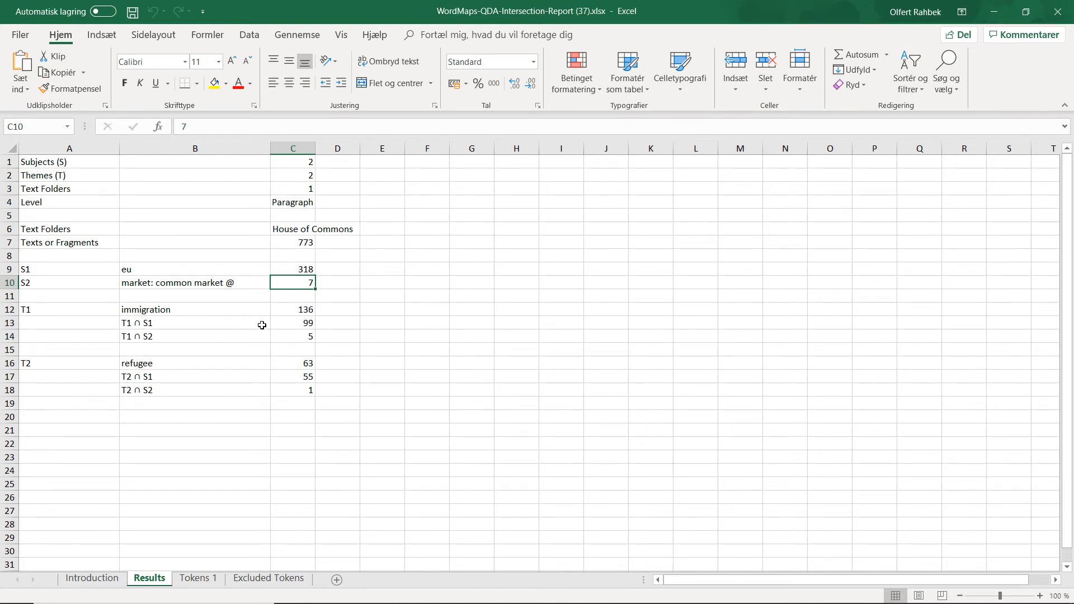
click(307, 324)
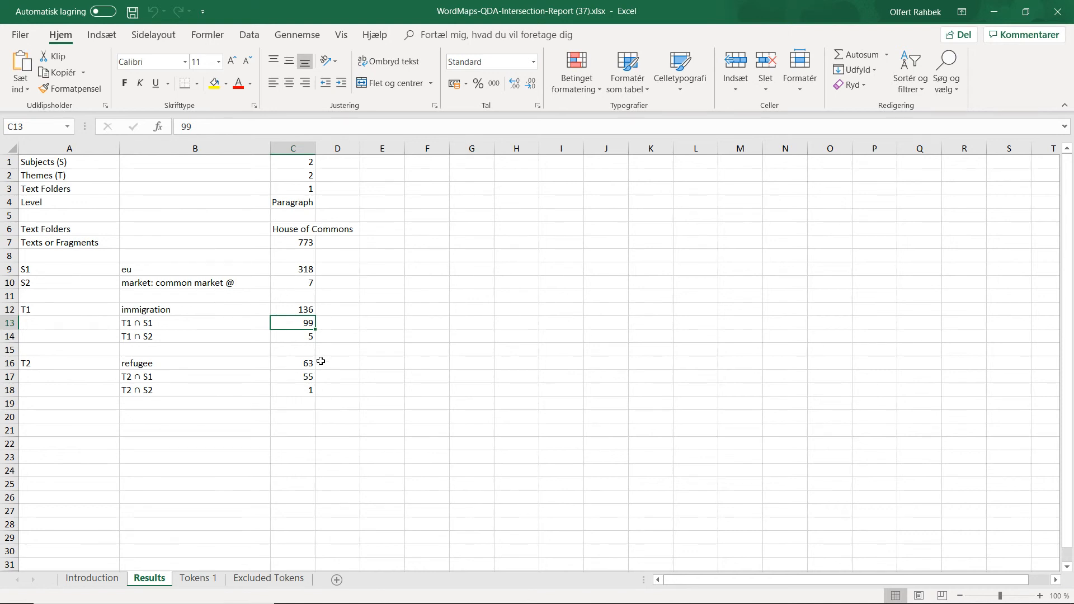
click(294, 376)
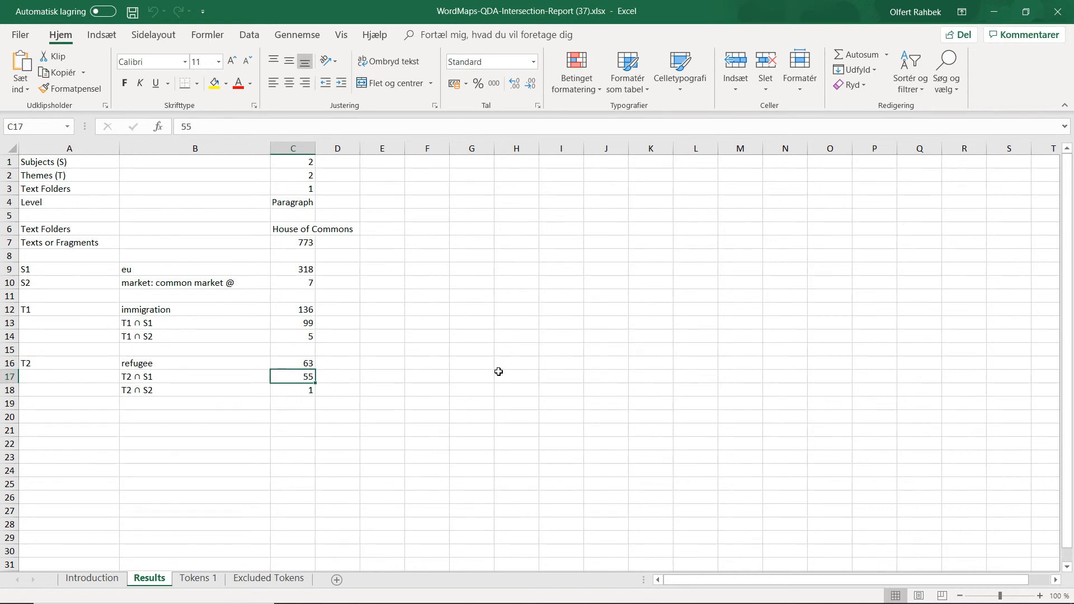